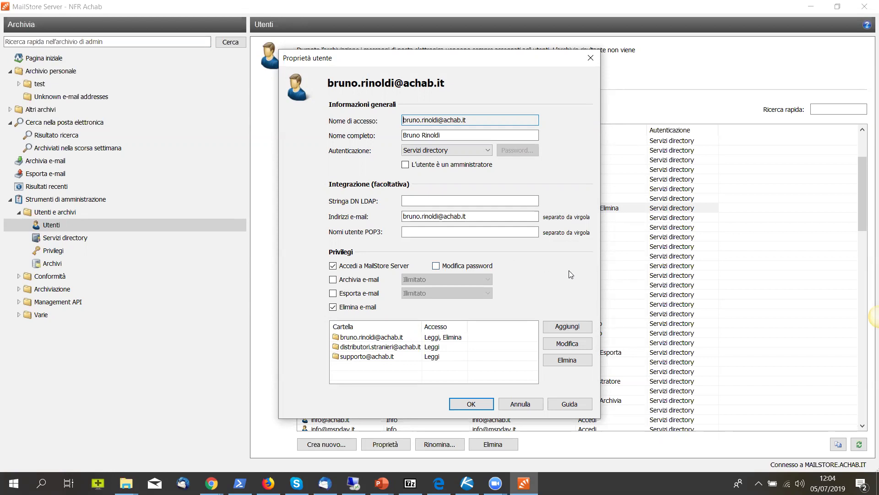
Grant the open user Leggi access to the achab.it info mailbox archive and save the user properties.
click(558, 327)
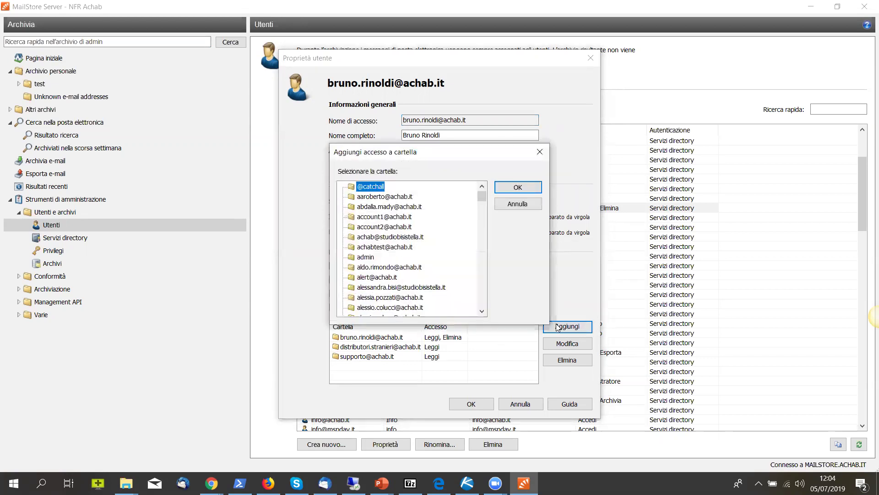
scroll(417, 242, down, 15)
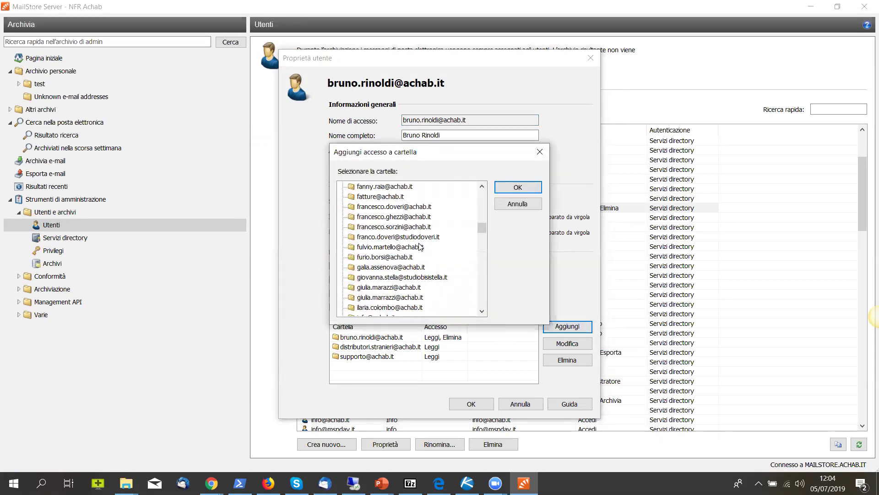
scroll(420, 247, down, 4)
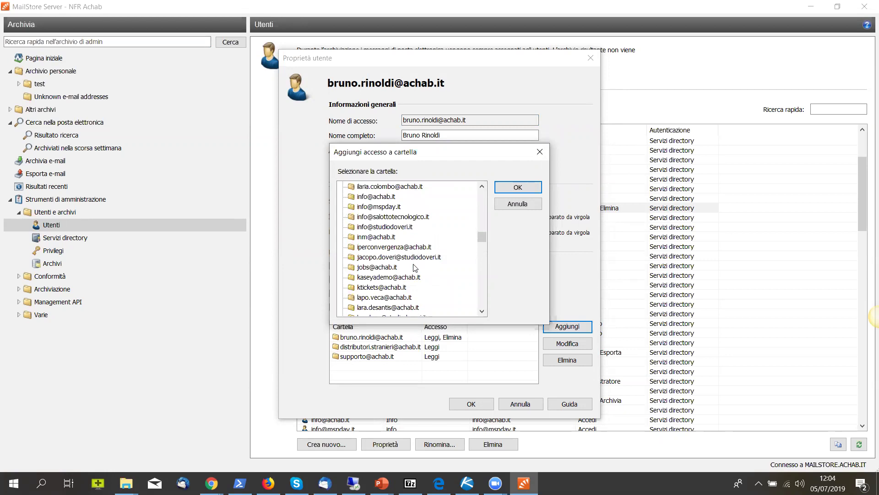
click(391, 197)
click(513, 188)
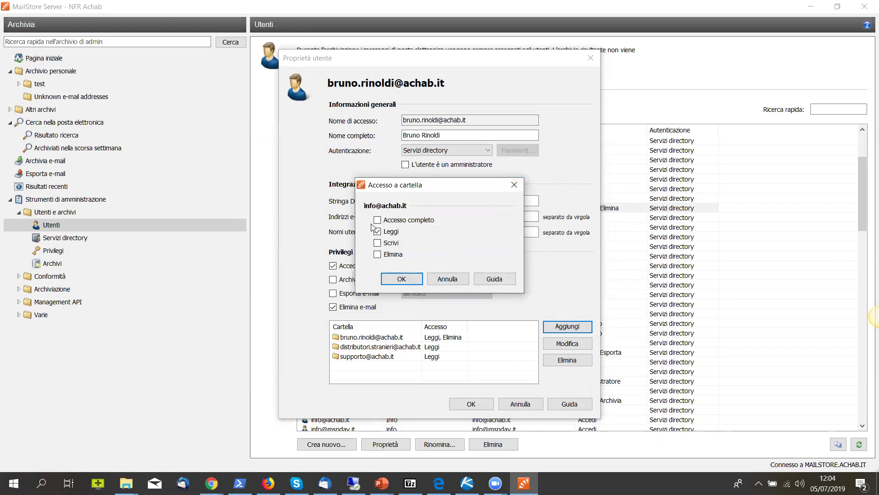
click(403, 277)
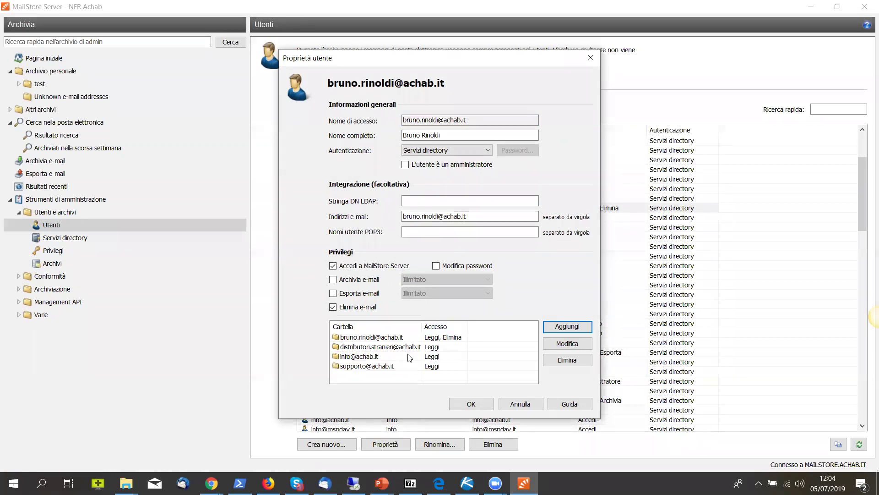
click(359, 358)
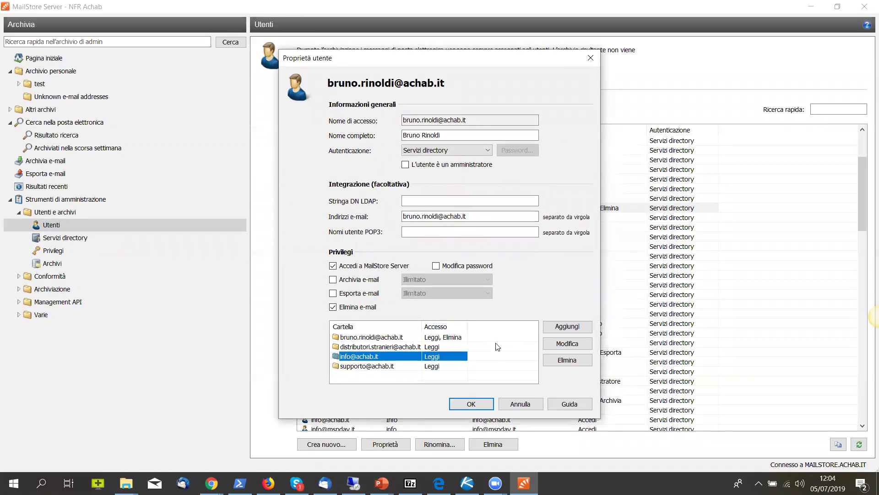
click(470, 401)
click(467, 406)
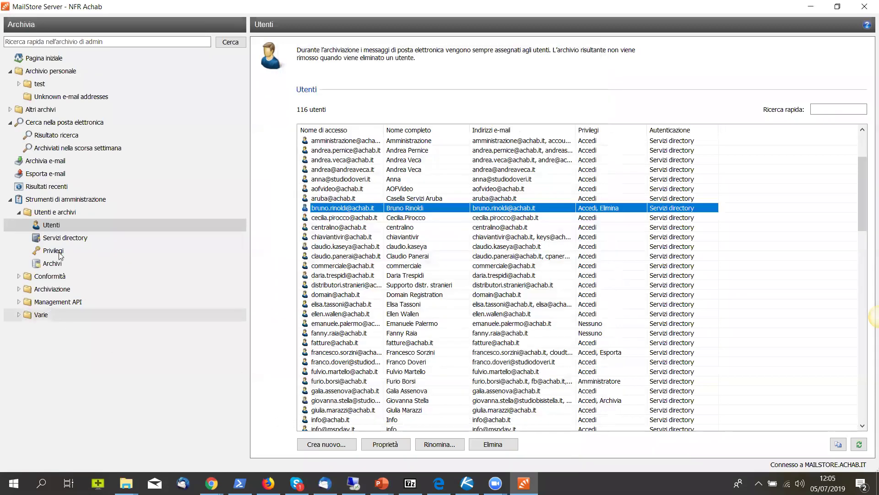
Examine the overview of archives and privileges to check which users can access each archive, including the info mailbox.
click(59, 253)
scroll(426, 246, down, 12)
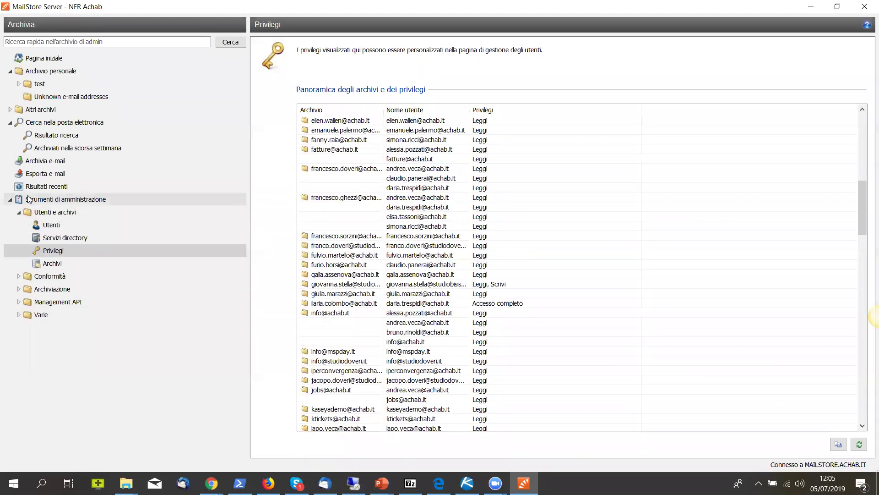
scroll(511, 294, down, 2)
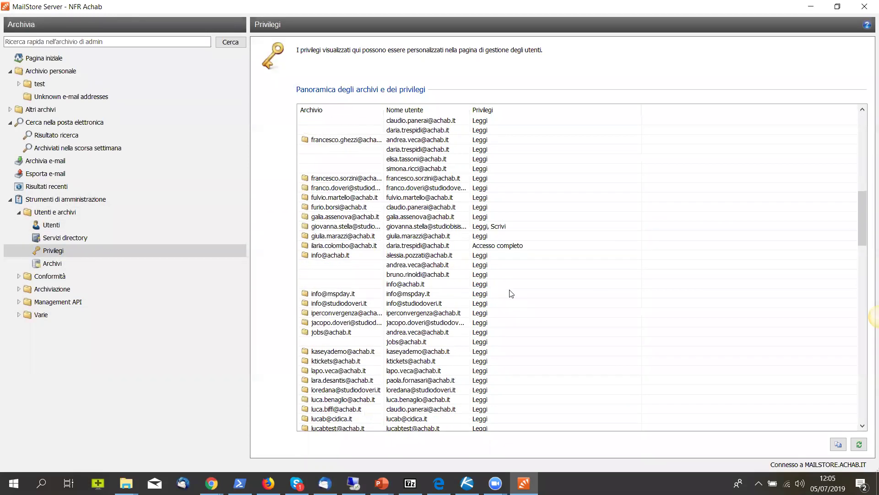
scroll(511, 294, down, 4)
scroll(517, 291, down, 20)
scroll(519, 298, up, 20)
scroll(520, 304, up, 12)
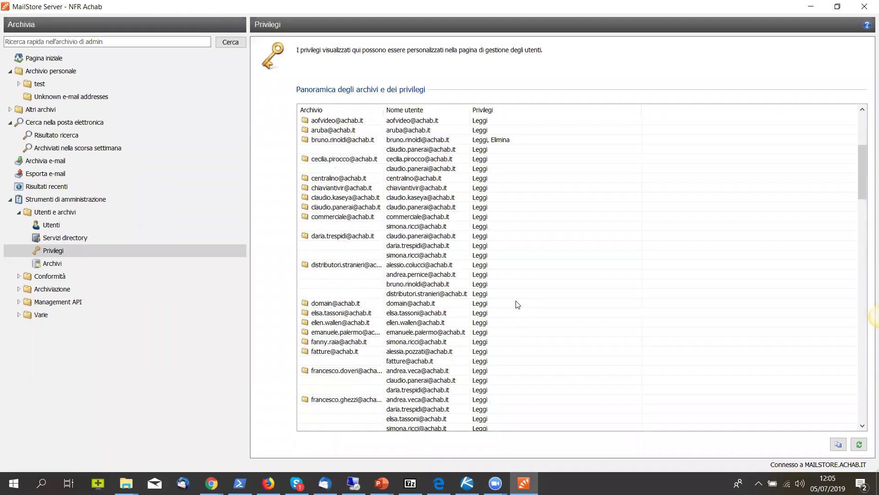
click(340, 140)
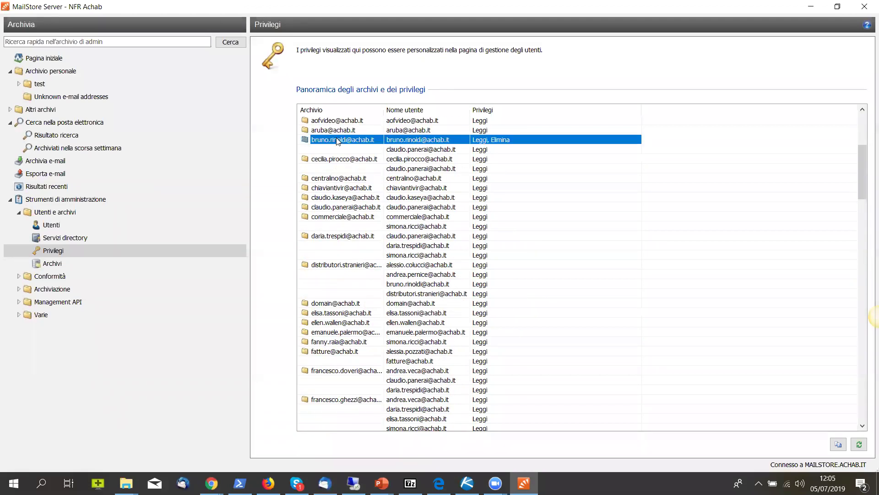
scroll(420, 237, down, 3)
scroll(419, 237, down, 8)
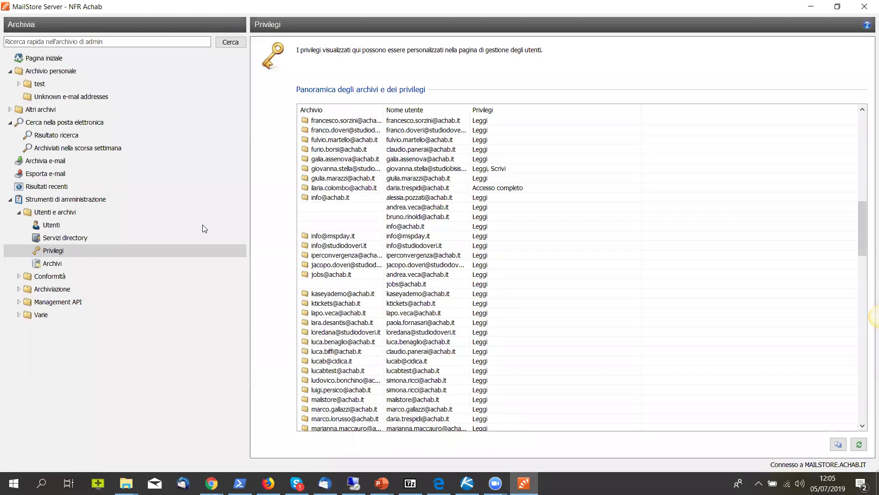
Switch to the remote desktop session and open the Network Settings in the MailStore Server service configuration.
click(52, 200)
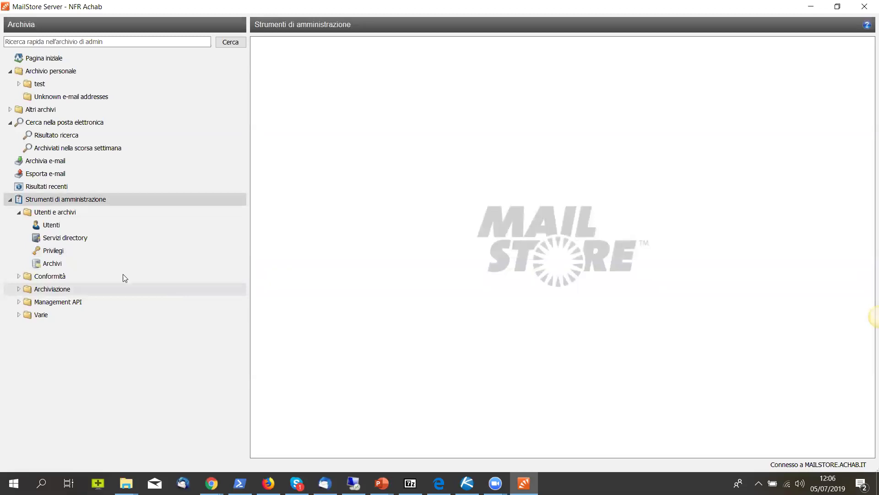
key(alt+Tab)
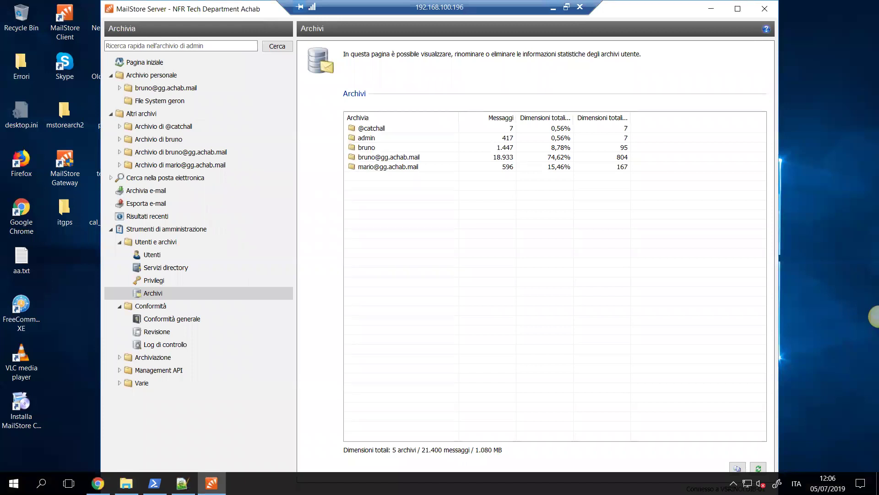
click(711, 8)
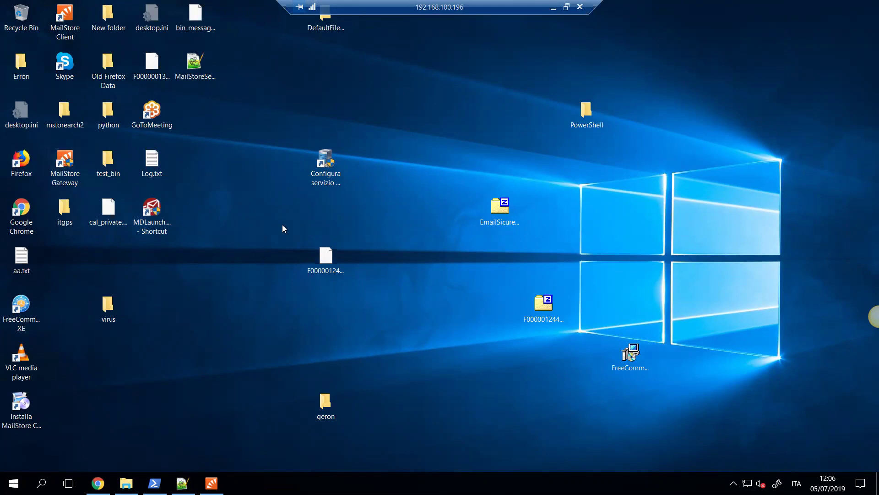
double_click(326, 161)
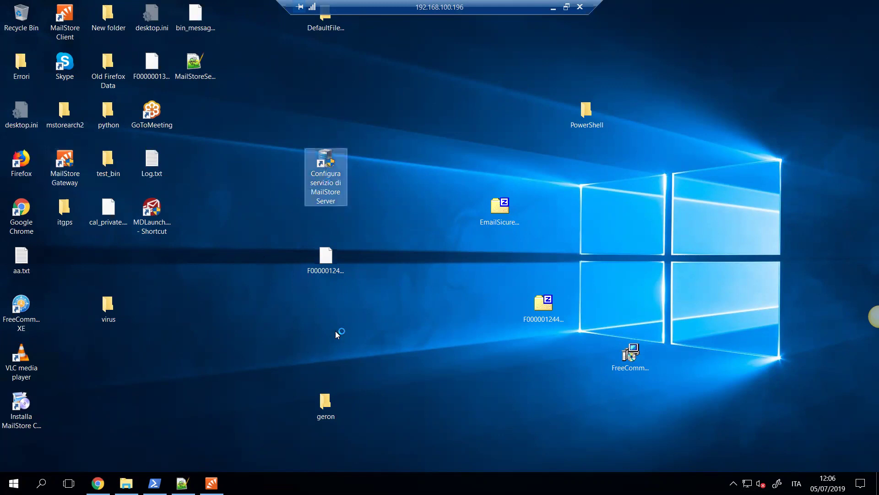
click(392, 327)
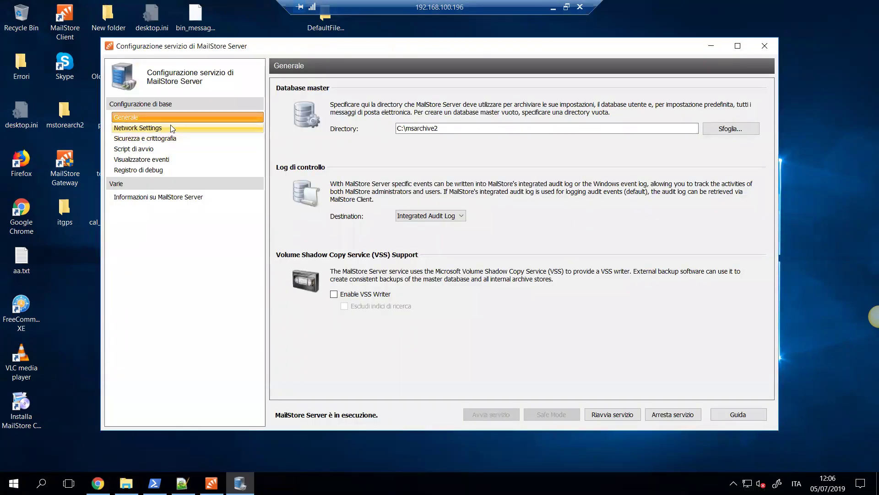
click(171, 127)
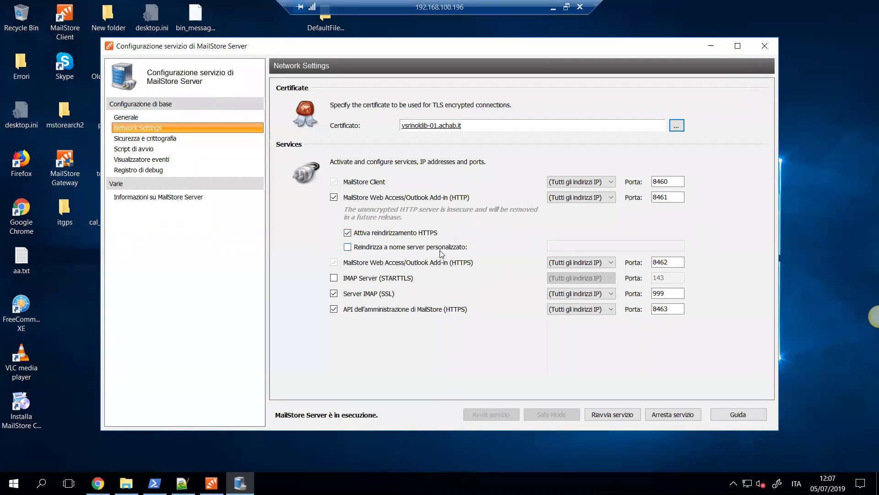
Turn the MailStore Web Access/Outlook Add-in (HTTP) service off and back on.
click(365, 198)
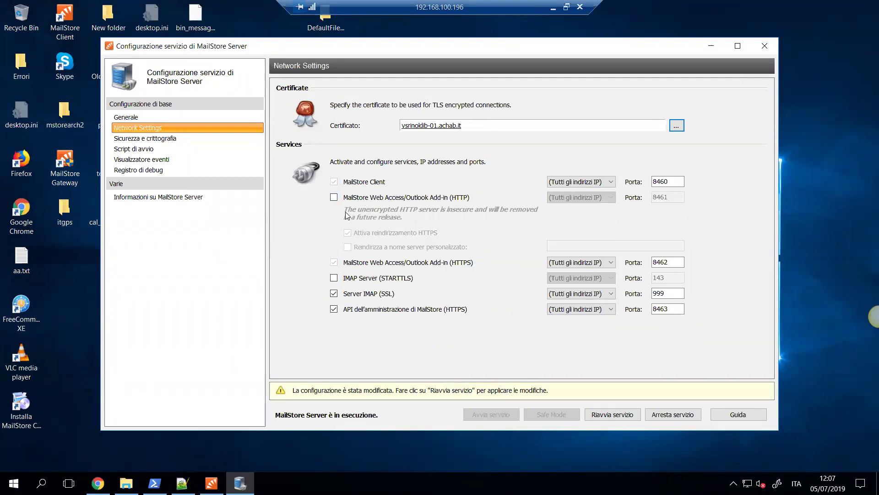
click(334, 197)
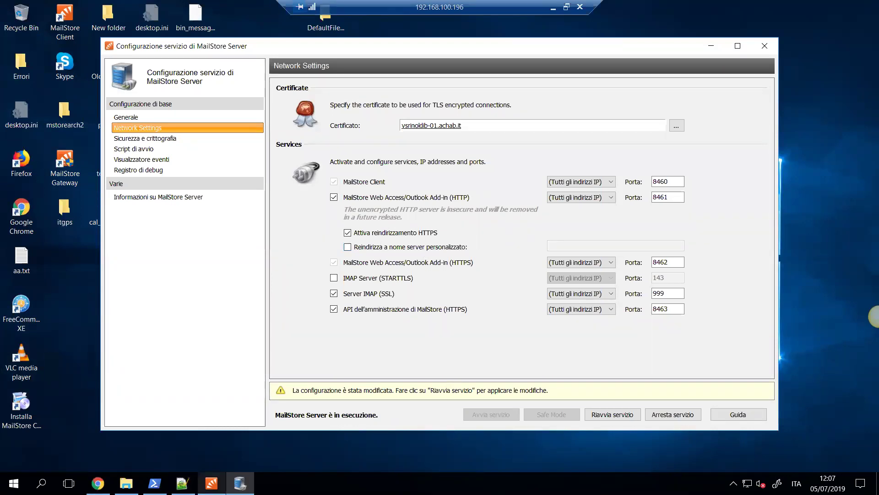
Switch to the remote MailStore client, open the Conformità generale settings and reject the incoming call.
click(211, 483)
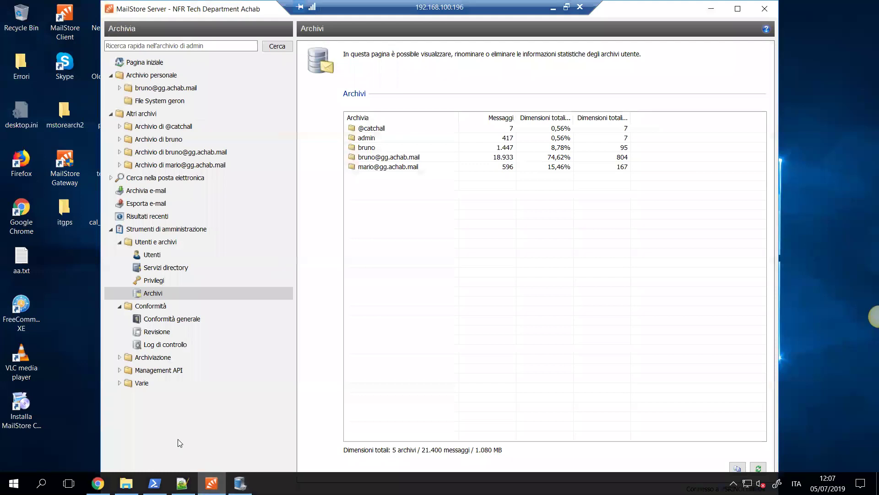
click(160, 307)
click(165, 319)
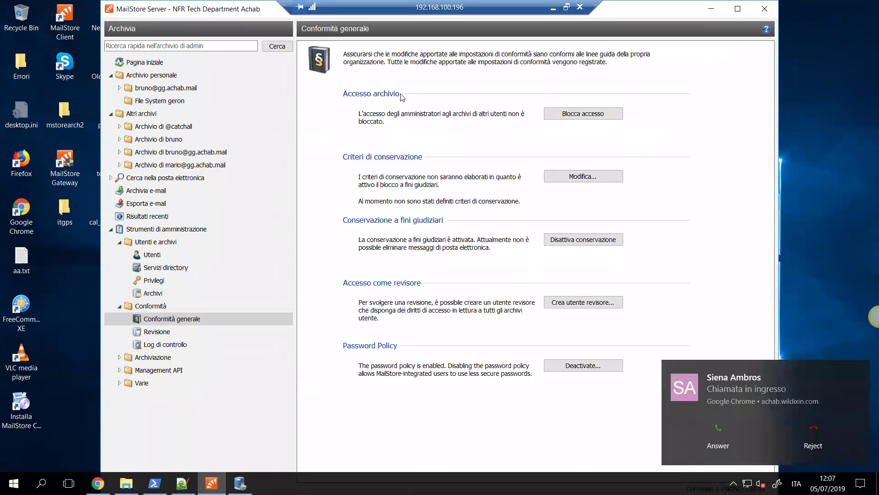
click(809, 446)
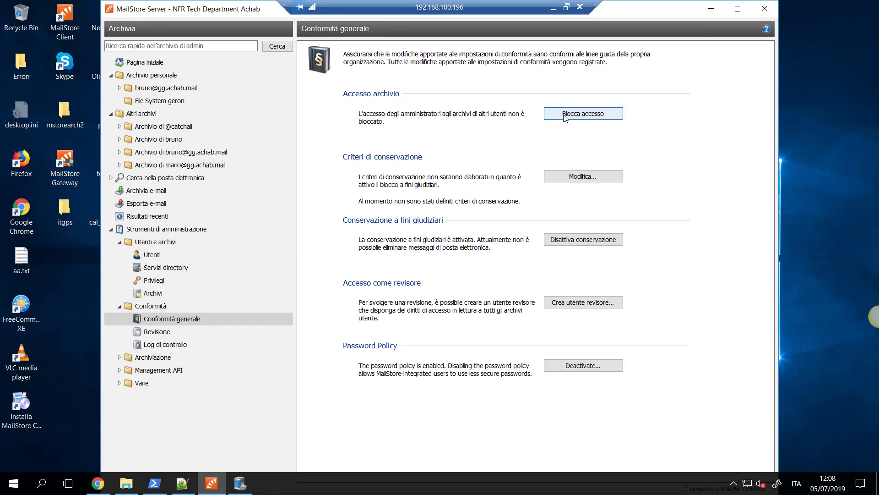
Start blocking administrators' access to other users' archives and cancel at the password confirmation.
click(594, 118)
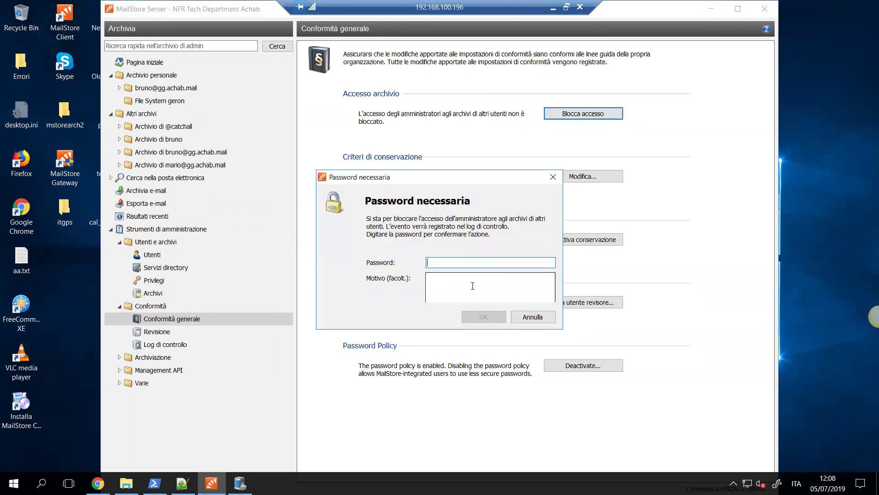
click(532, 317)
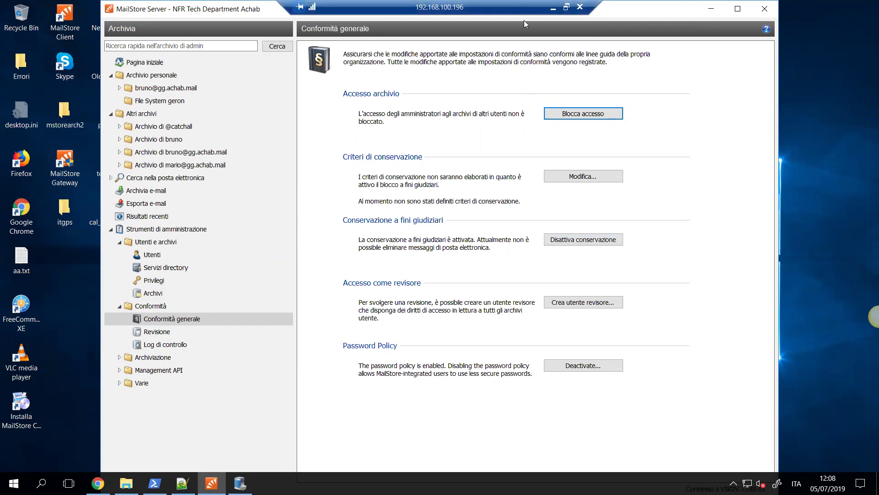
Try out a new retention criterion for messages matching filters, with automatic deletion at the end of the retention period.
click(590, 179)
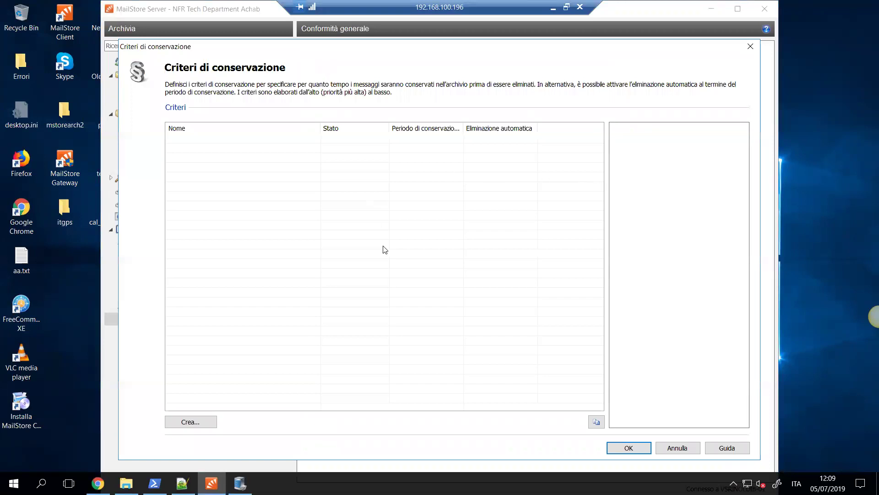
click(189, 419)
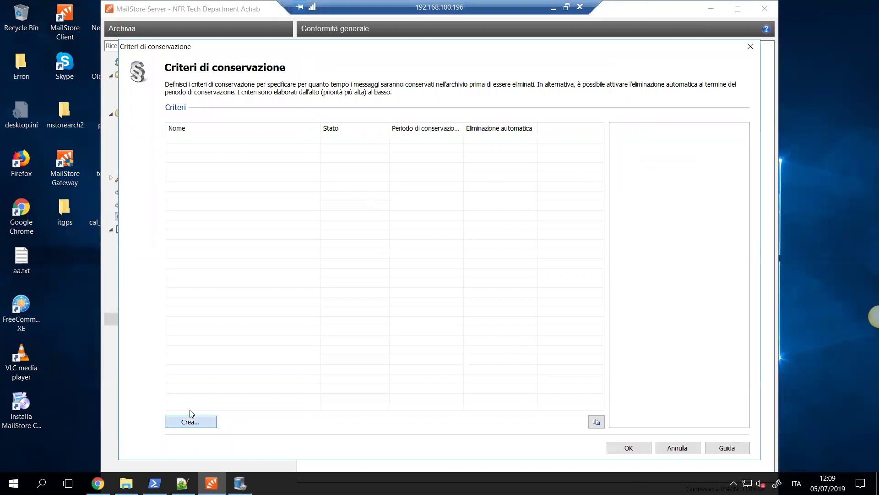
click(385, 193)
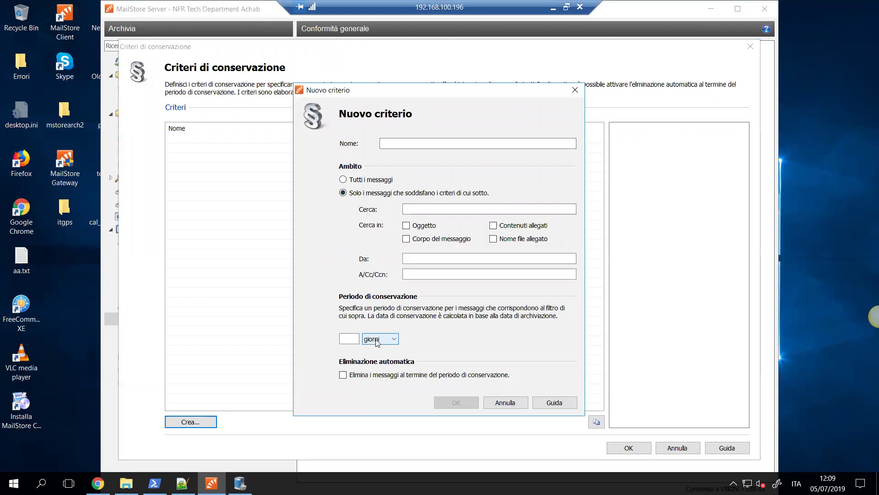
click(343, 375)
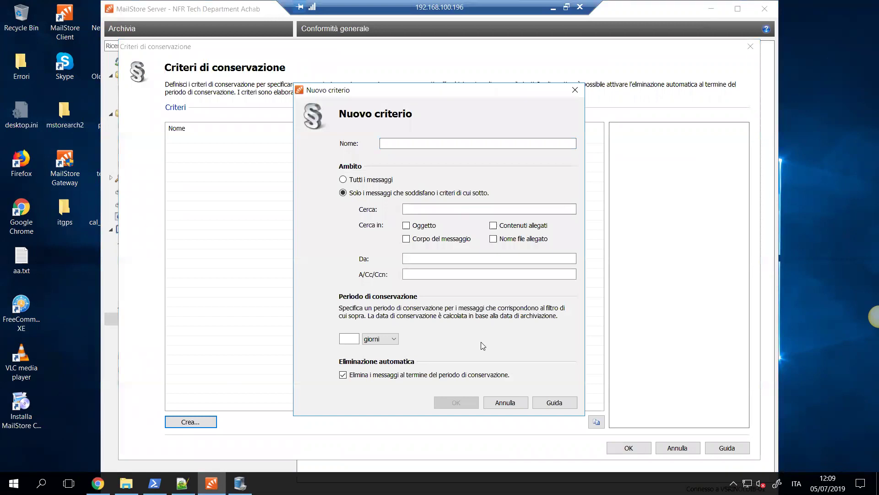
click(406, 226)
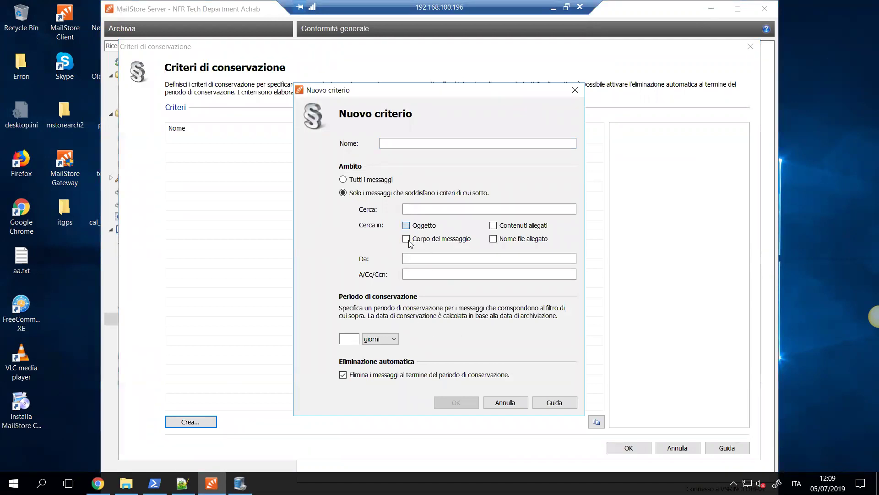
click(424, 208)
click(506, 402)
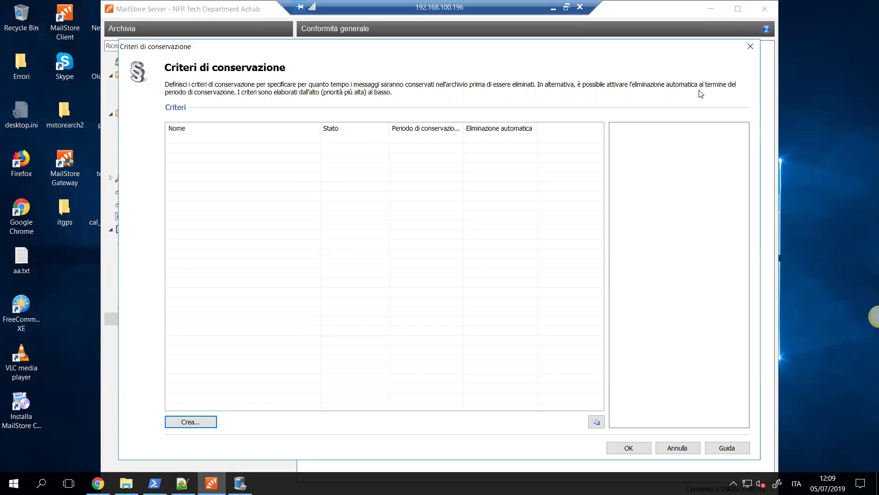
Leave the remote session, switch to the running PowerPoint slide show and advance to the closing GRAZIE slide.
click(553, 7)
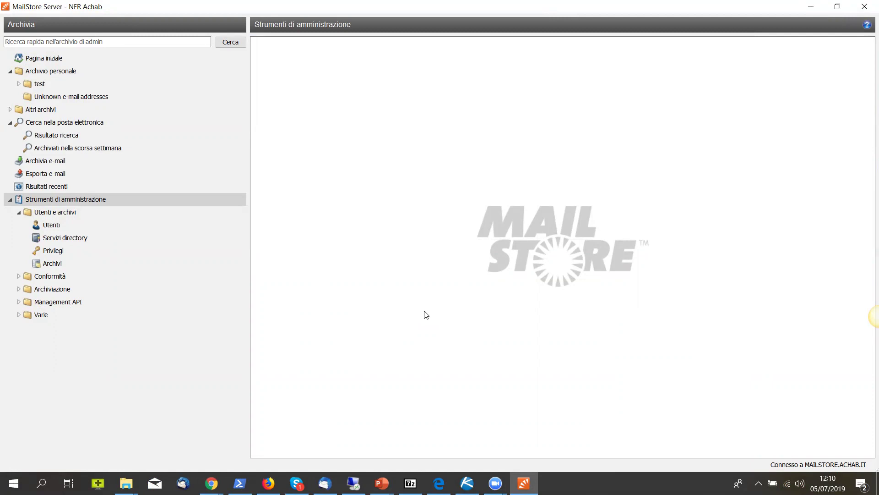
click(496, 480)
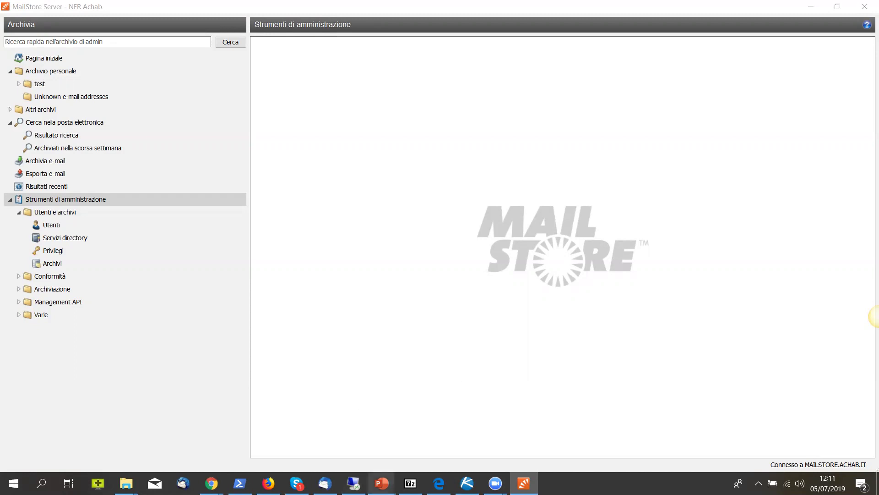
mouse_move(382, 483)
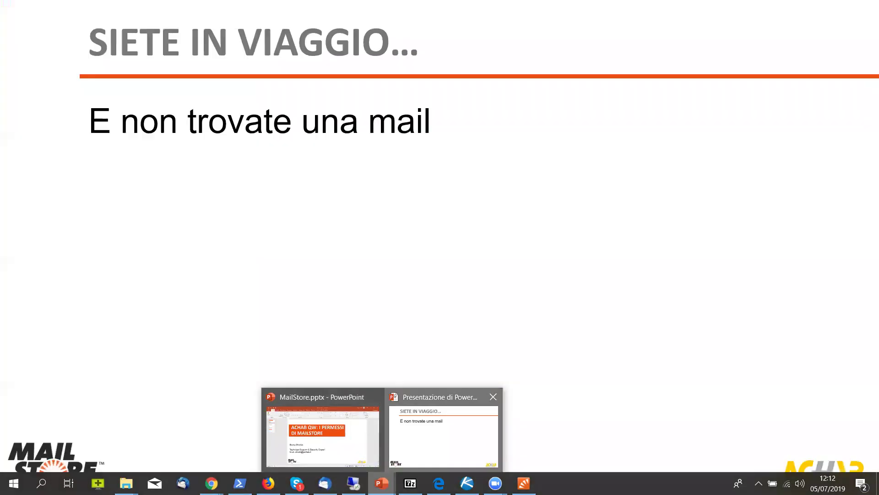
click(443, 435)
click(106, 425)
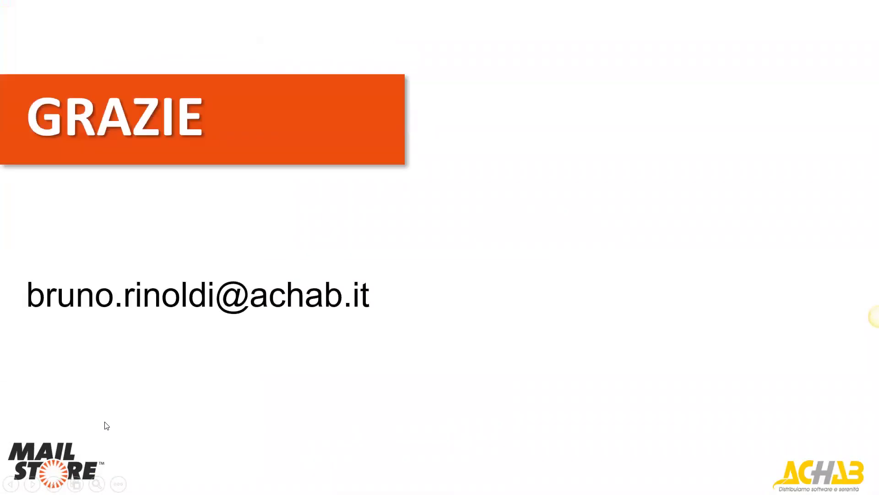